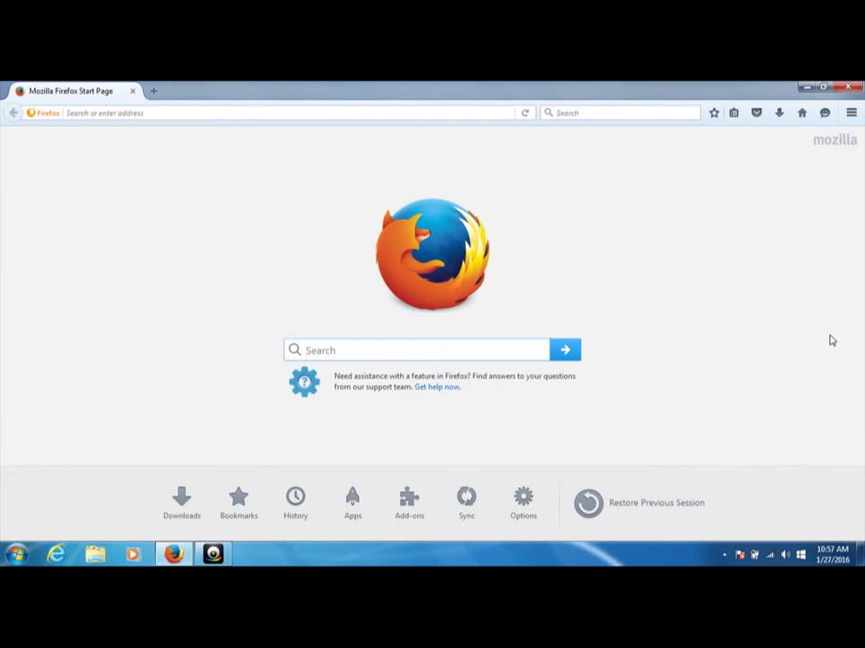
- Search for 'google' from the Firefox address bar
click(281, 113)
text(g)
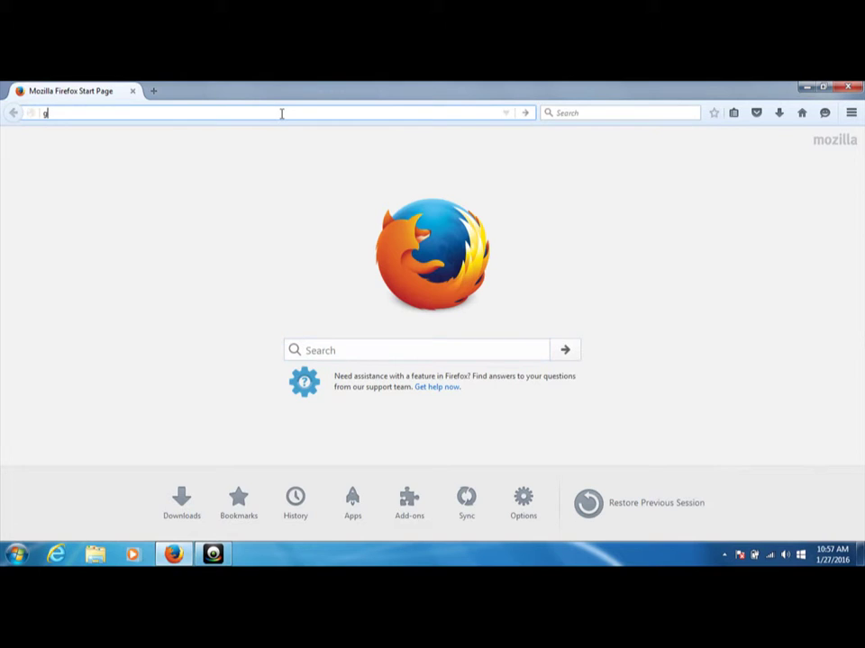
text(oogle)
key(Return)
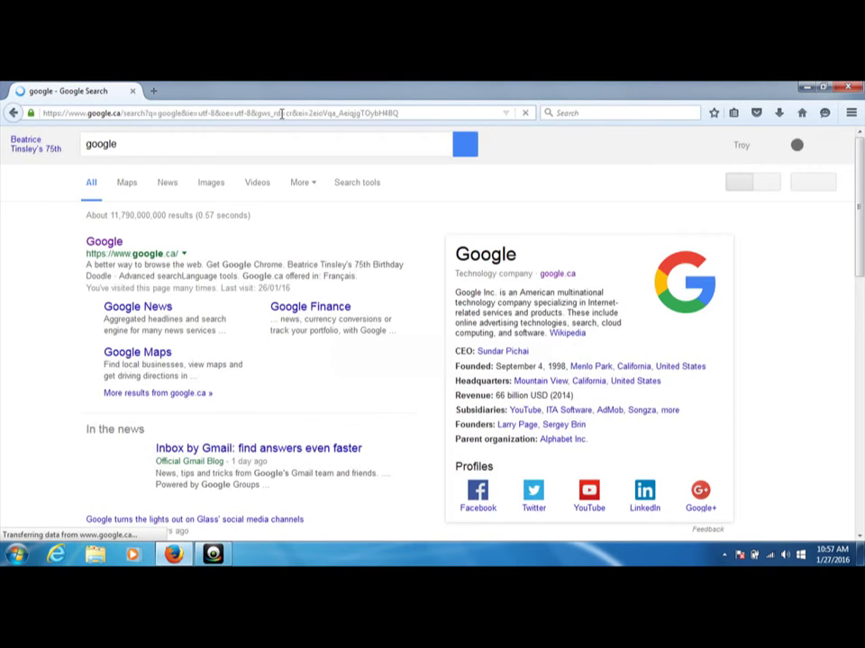
- Replace the query with 'kiss anime' to list the KissAnime site first
double_click(127, 145)
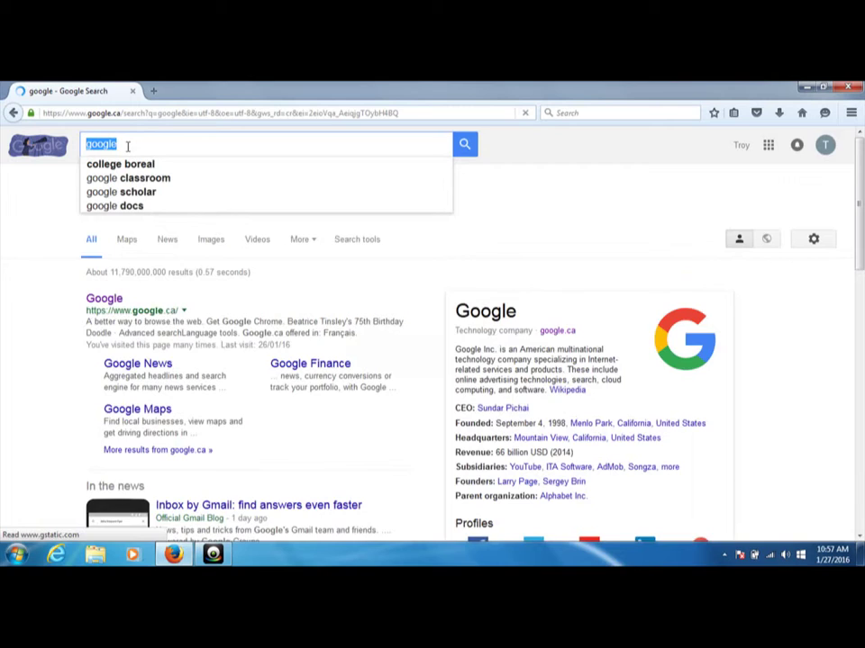
key(BackSpace)
text(kiss)
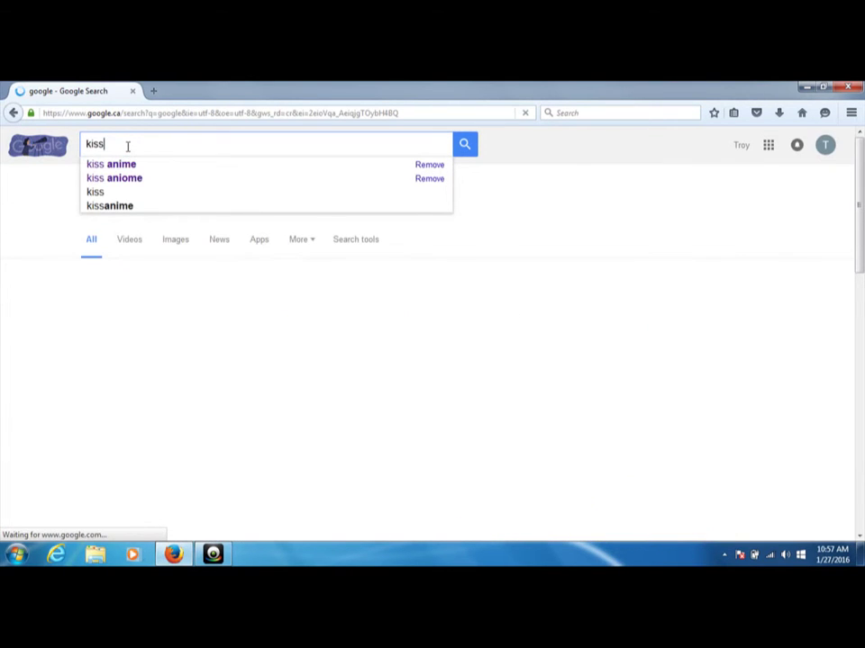
text( anime)
key(Return)
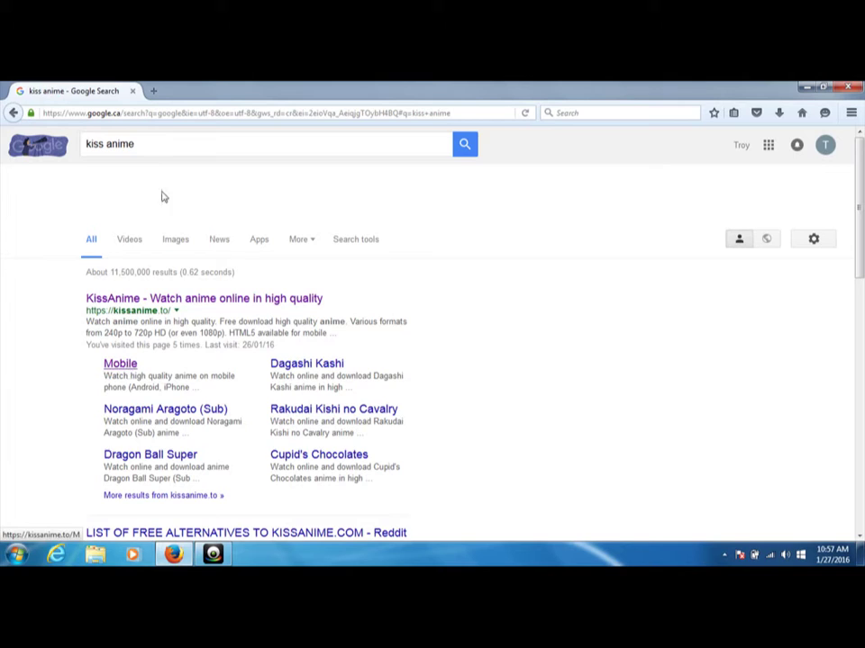
- Search 'kiss carton', then correct it to 'kiss cartoon' for KissCartoon results
click(152, 145)
key(BackSpace)
key(BackSpace)
key(BackSpace)
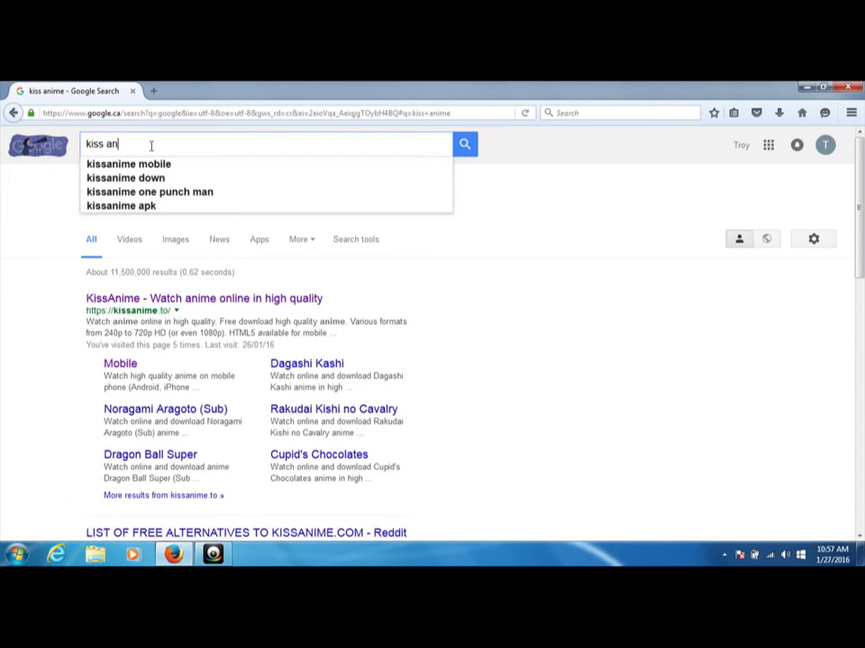
text(cart)
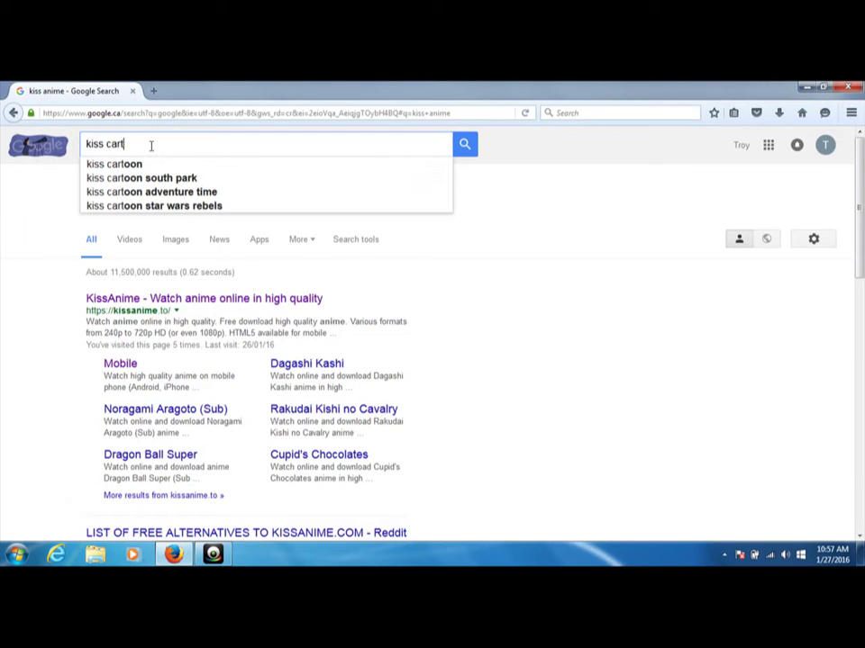
text(on)
key(Return)
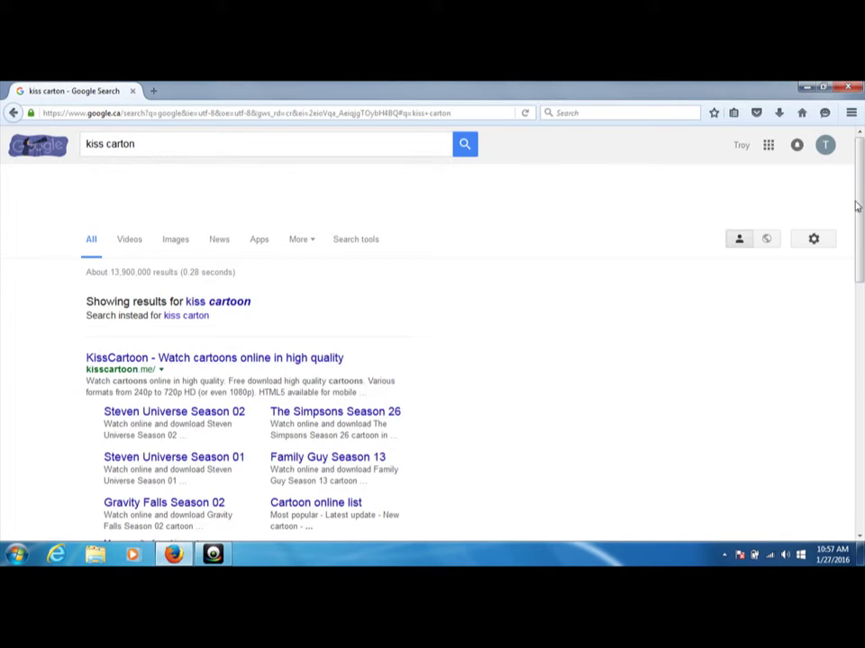
mouse_move(858, 205)
mouse_down()
mouse_move(858, 252)
mouse_move(858, 205)
mouse_up()
click(131, 144)
text(o)
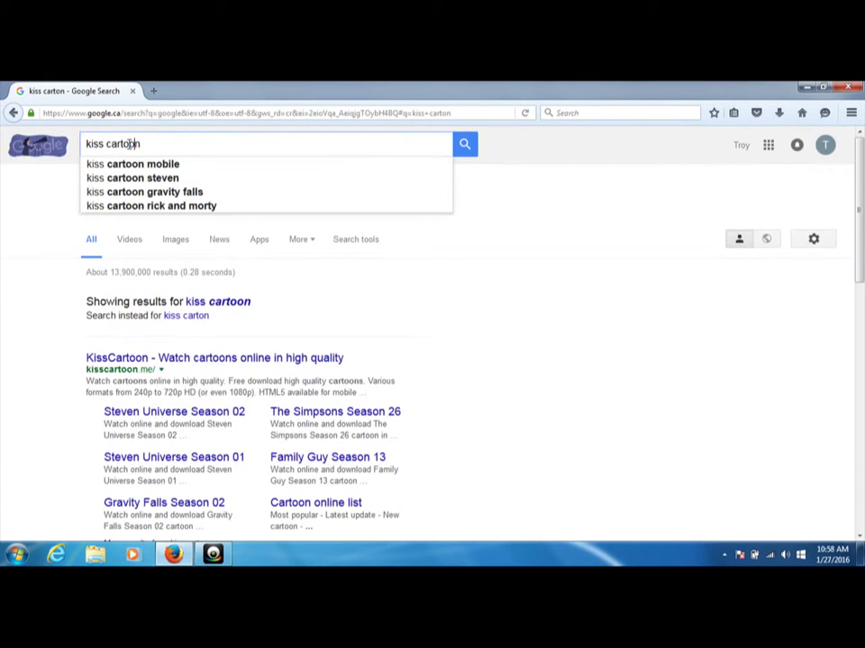
key(Return)
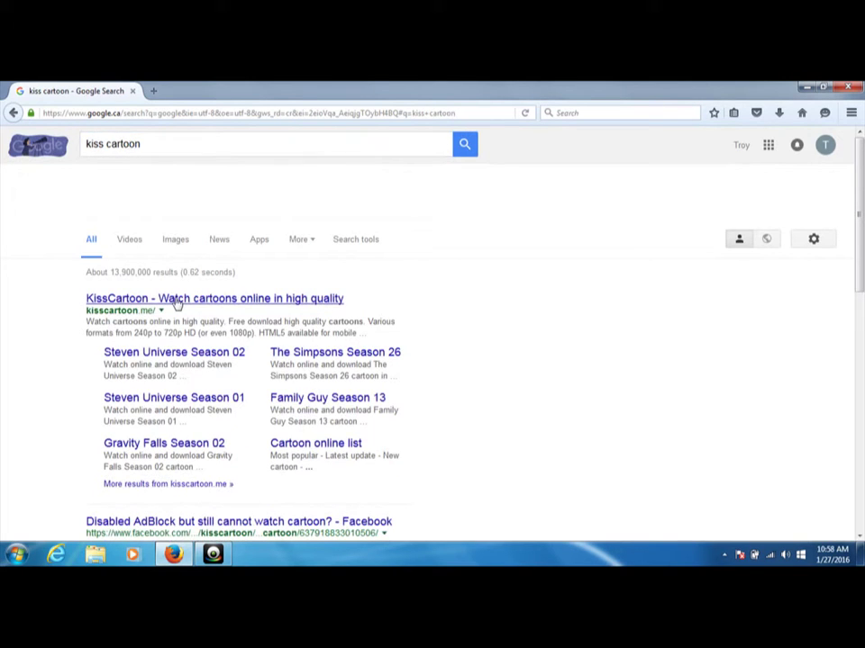
- Delete the 'kiss cartoon' query to leave a blank search page
double_click(126, 144)
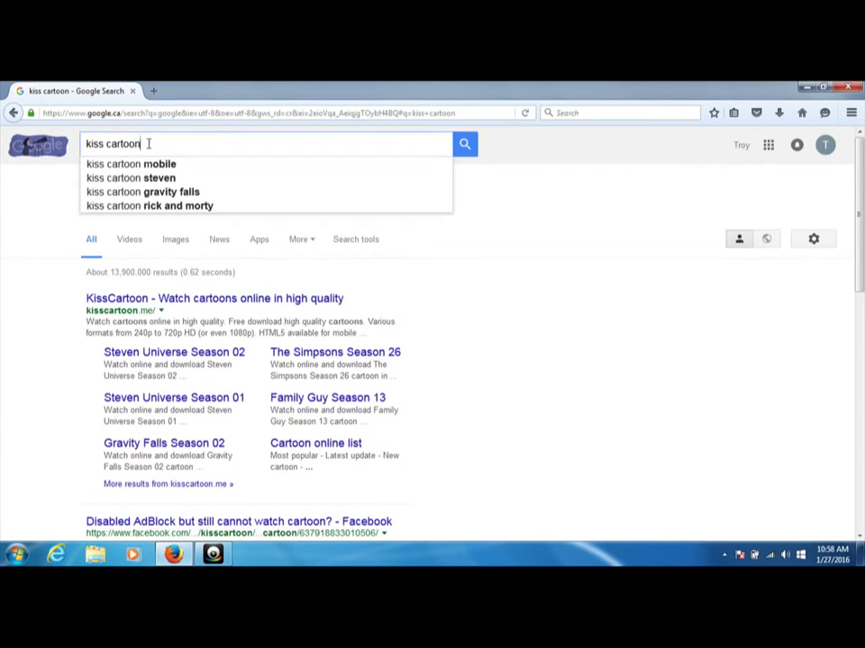
key(BackSpace)
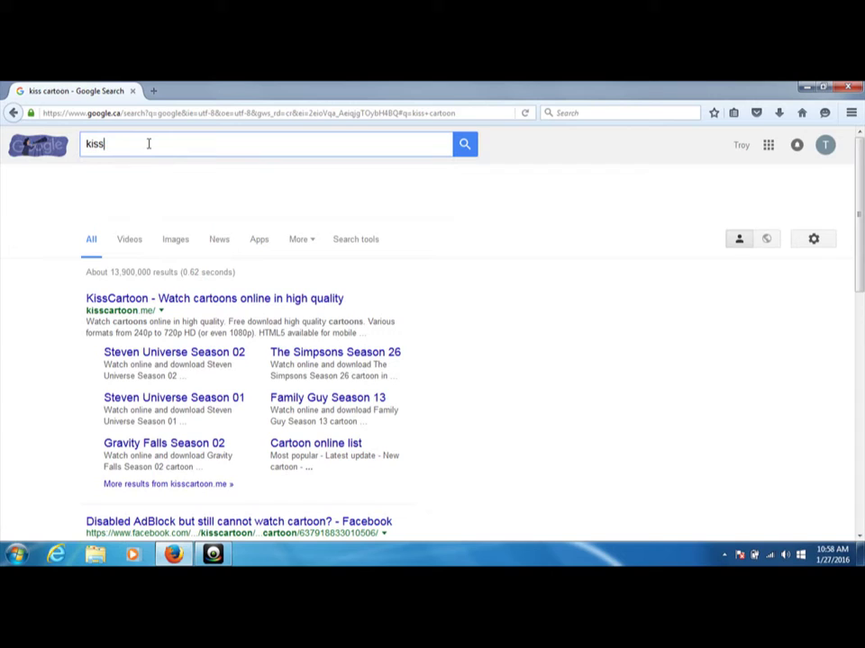
text(anime)
key(Return)
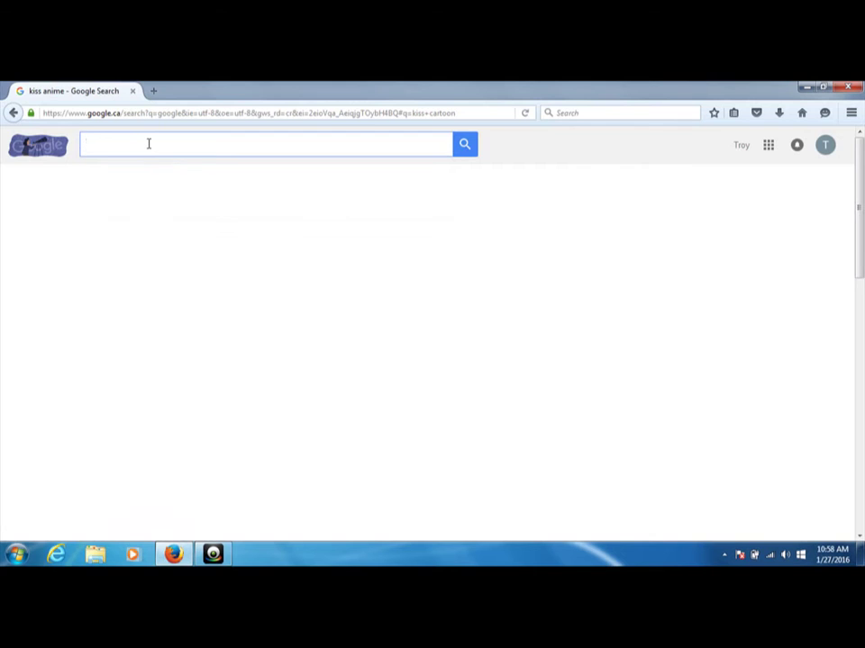
text(man)
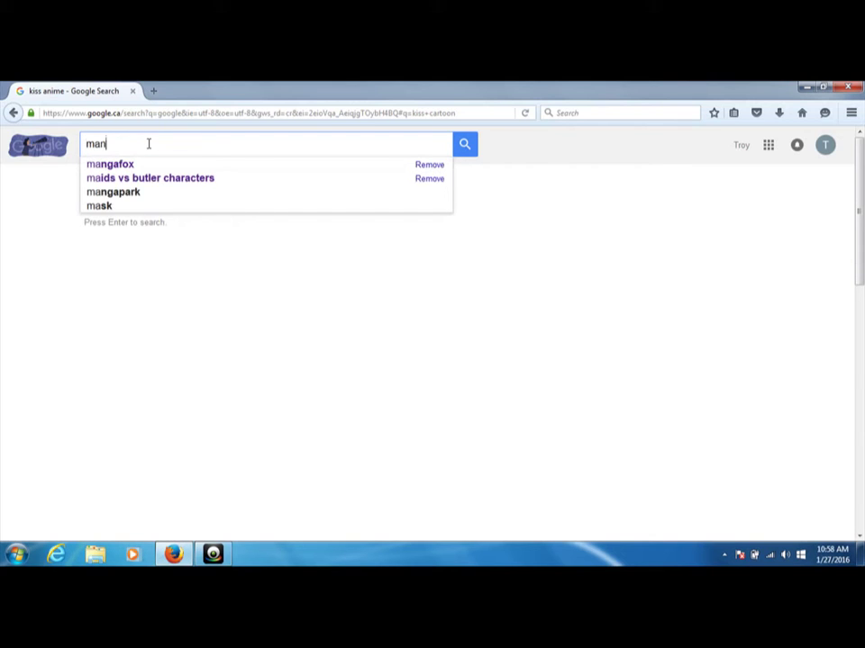
text(gaf)
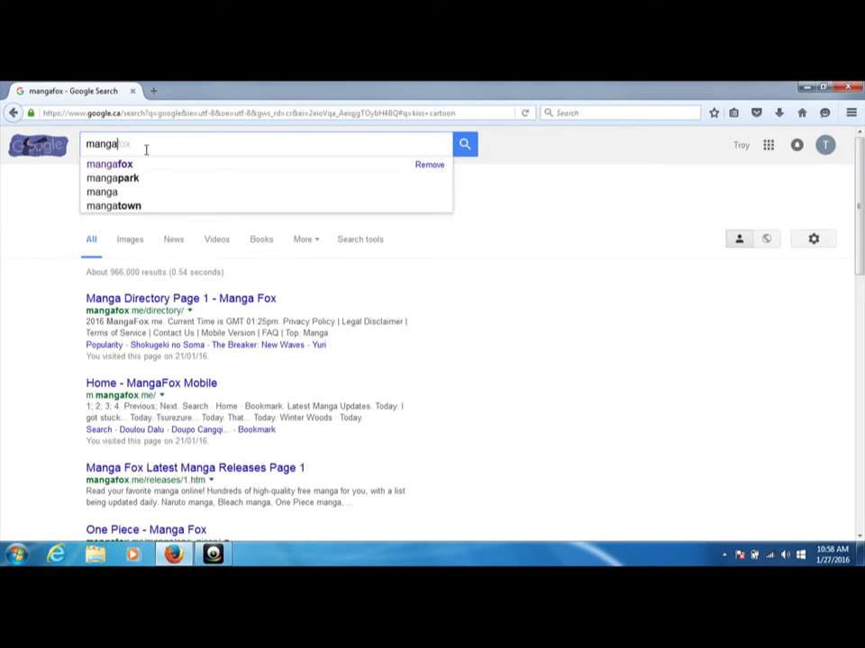
text(ox)
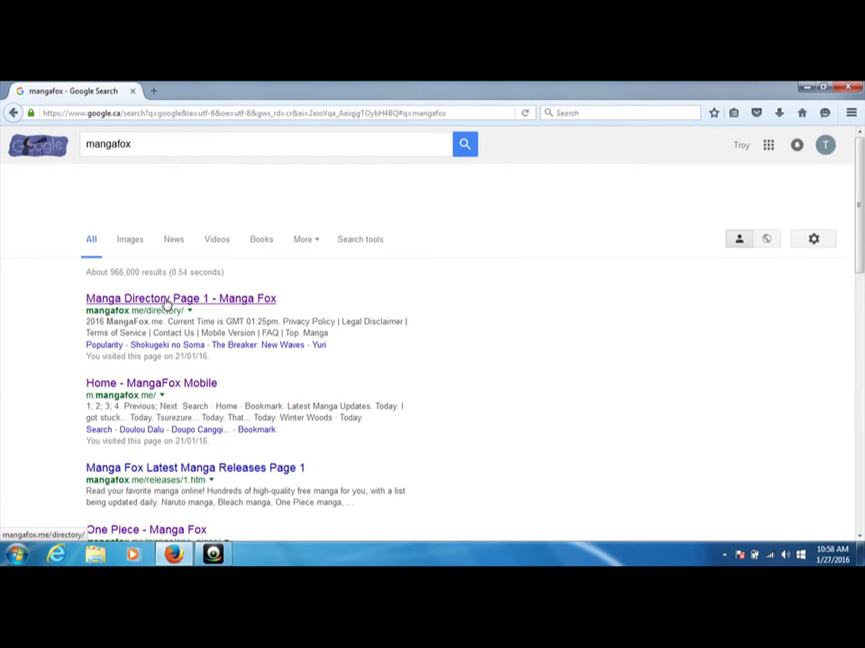
- Edit the query from 'mangafox' to 'mangastream'
click(151, 145)
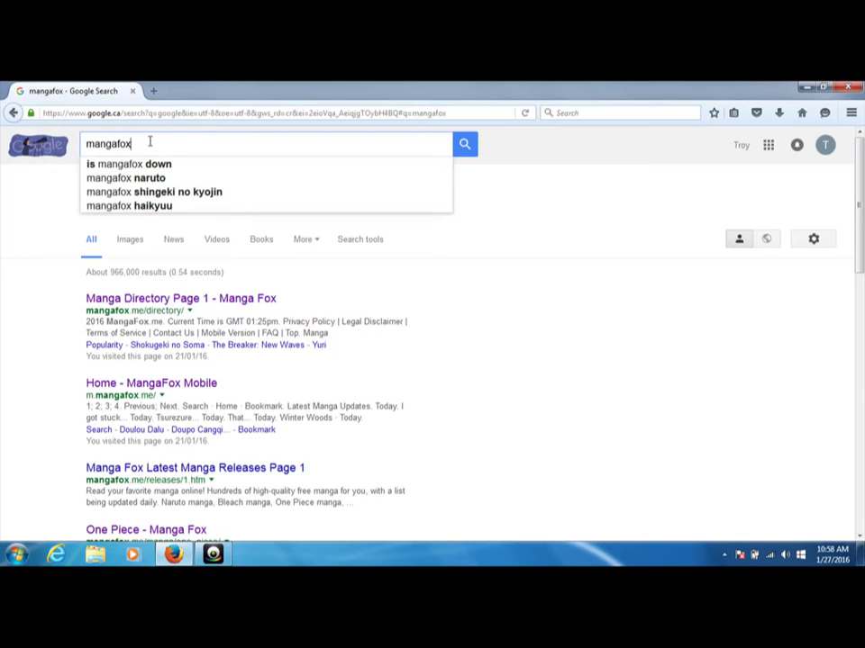
key(BackSpace)
key(BackSpace)
key(BackSpace)
text(st)
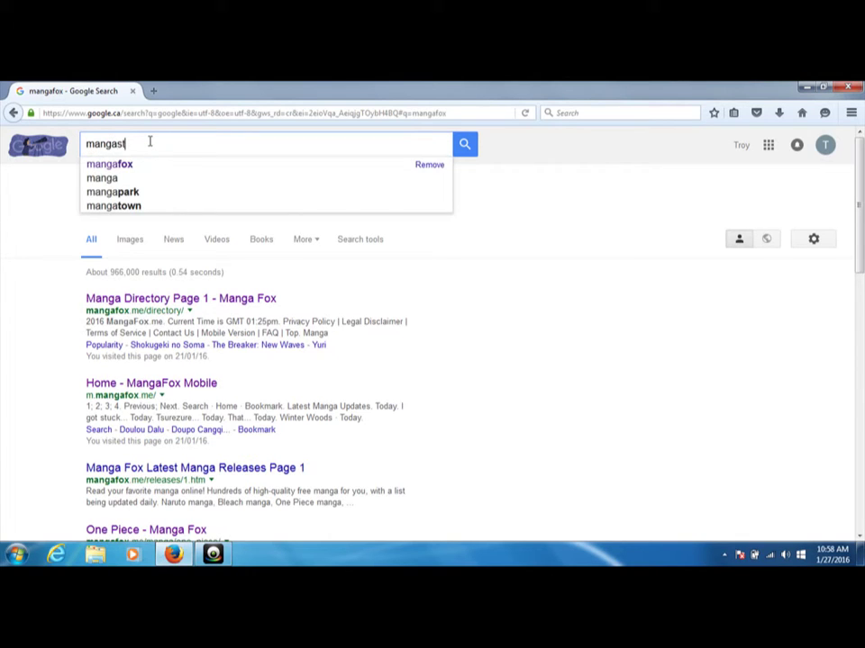
text(ream)
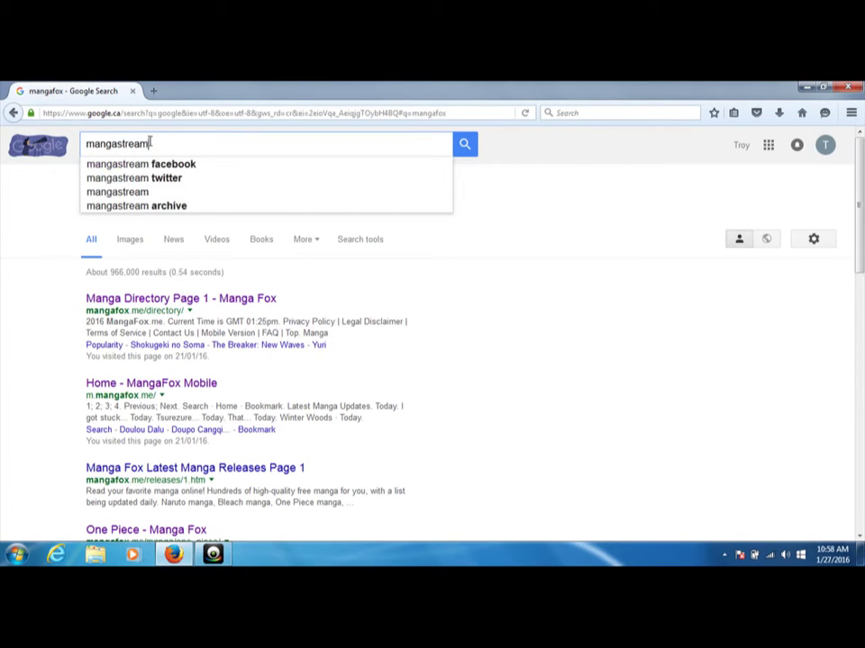
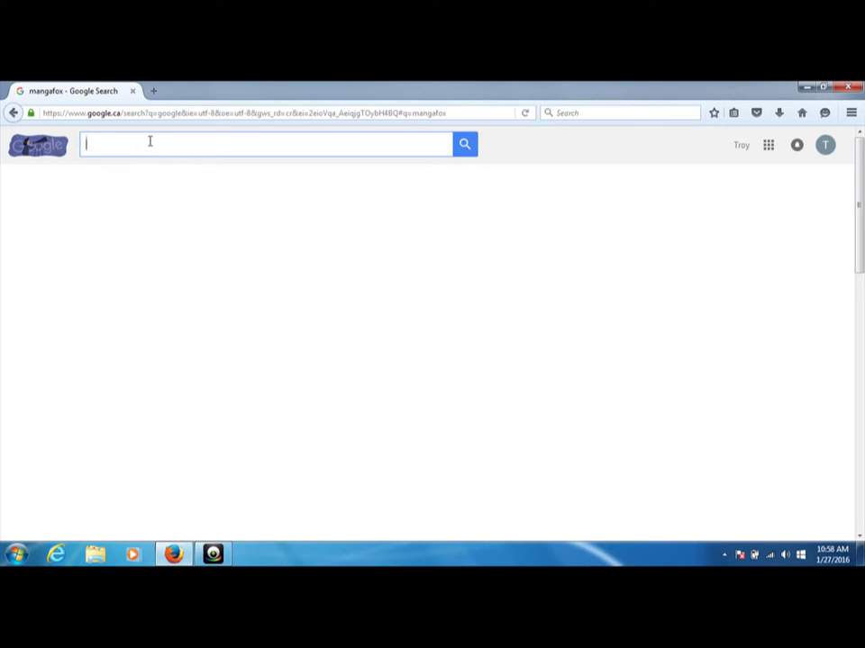
text(game)
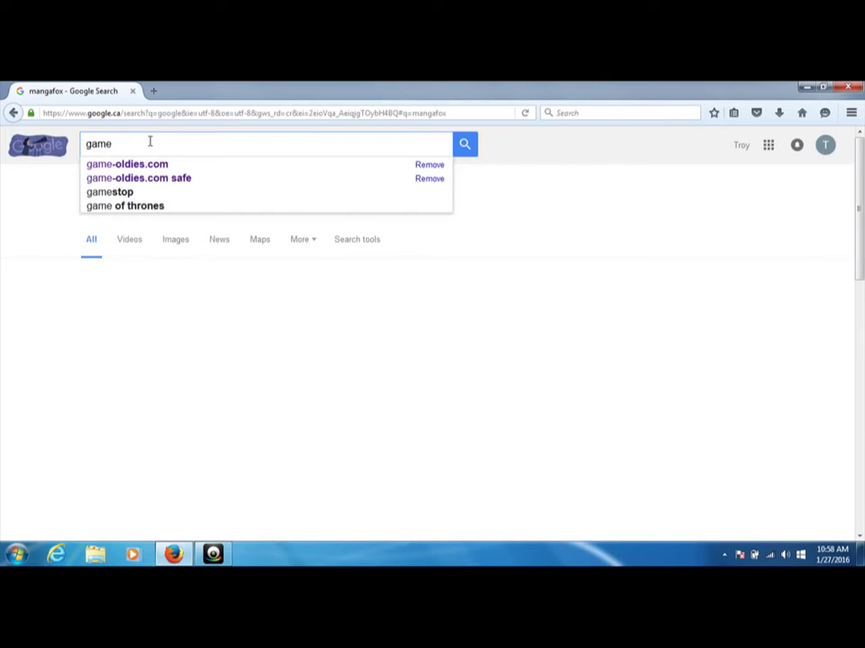
text(jolt)
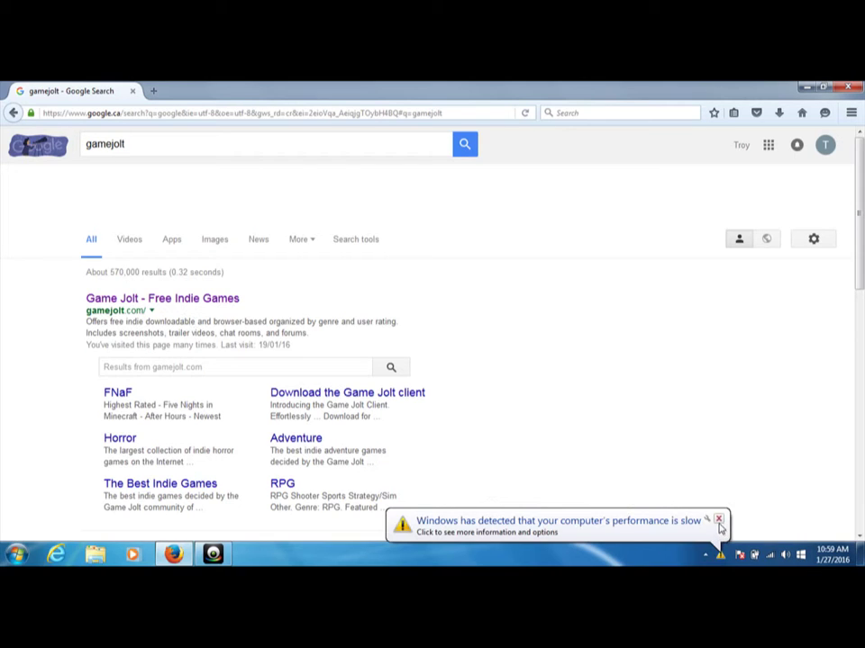
- Dismiss the Windows slow-performance notification over the gamejolt results
click(719, 520)
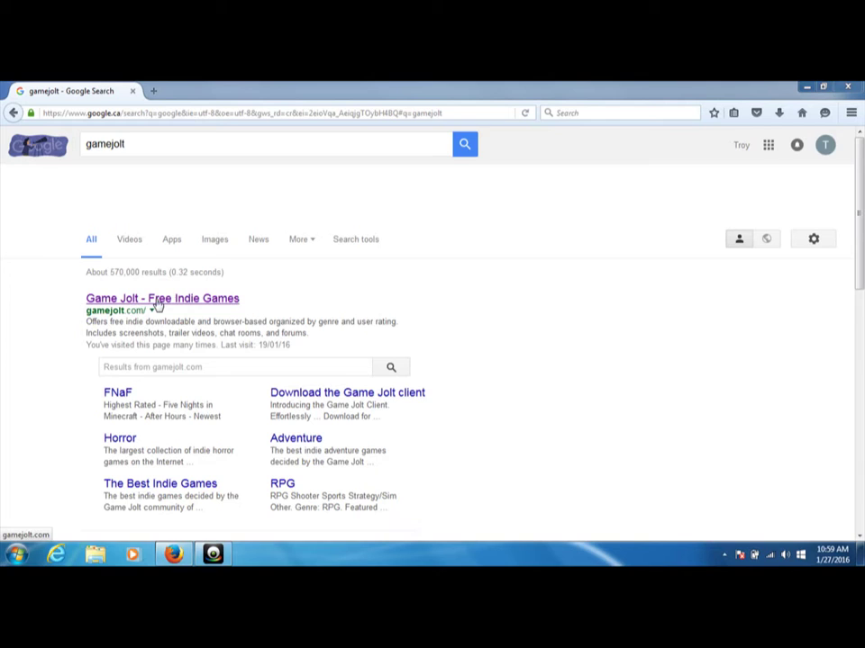
click(118, 394)
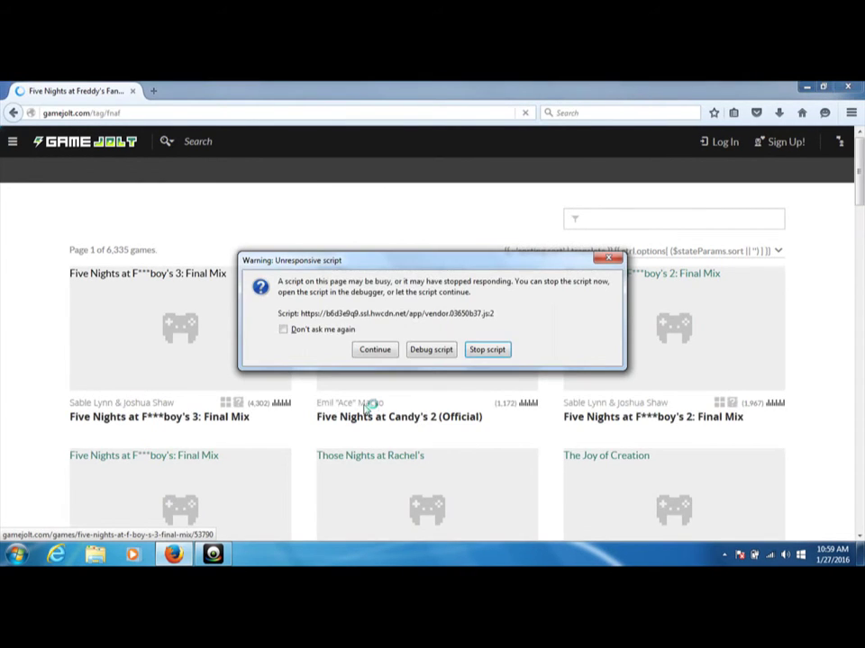
click(607, 260)
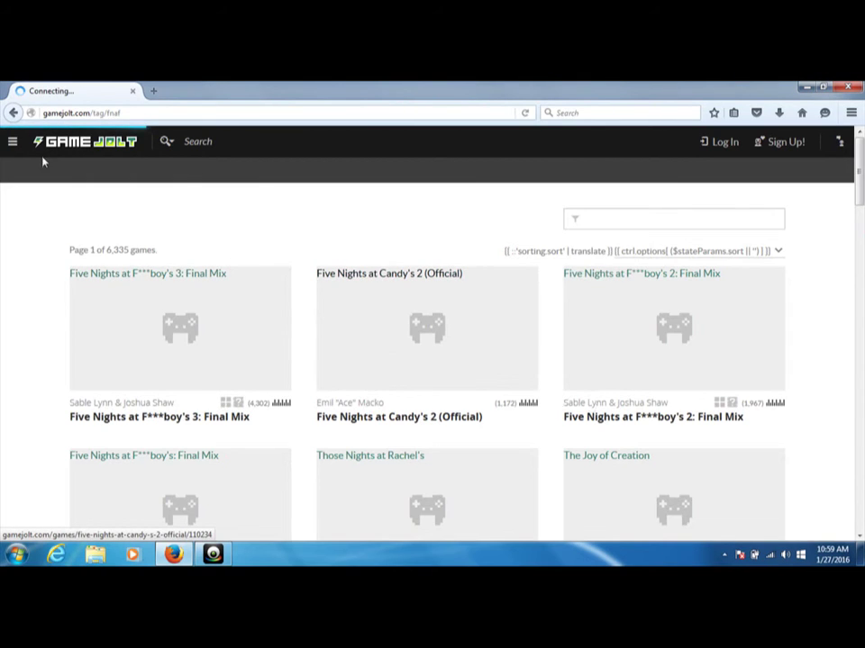
click(13, 113)
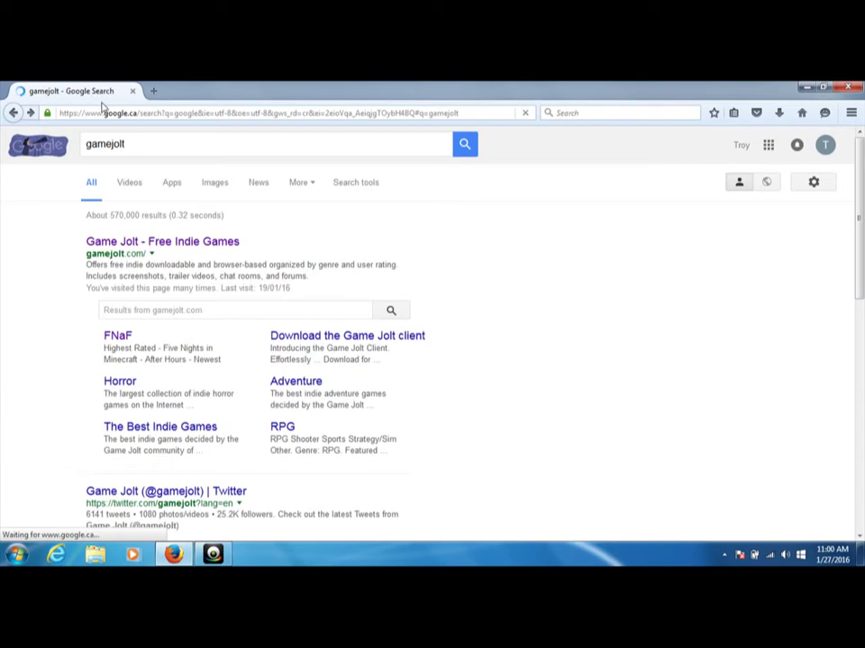
- Replace the 'gamejolt' query with 'steam' and run the search
click(128, 143)
key(ctrl+a)
key(BackSpace)
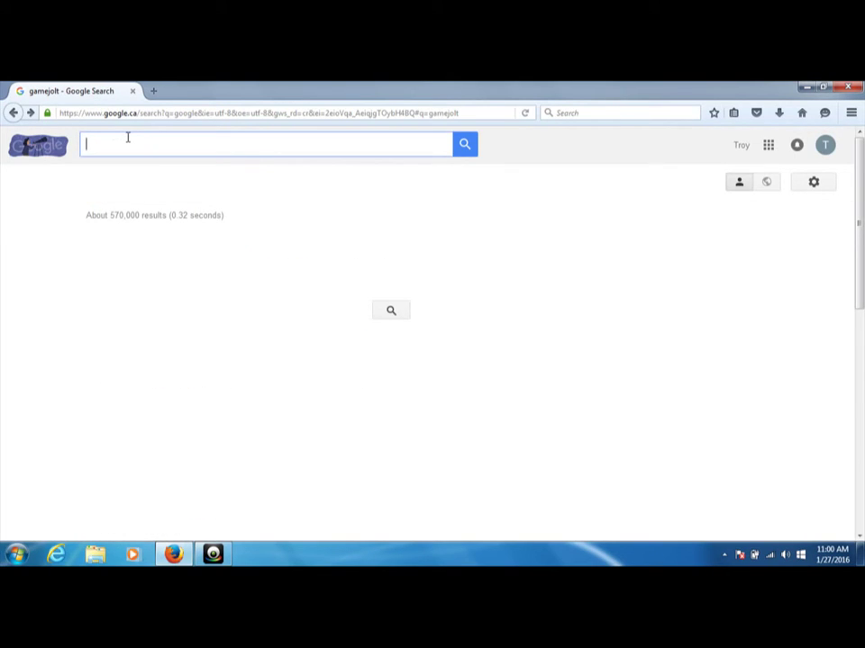
text(s)
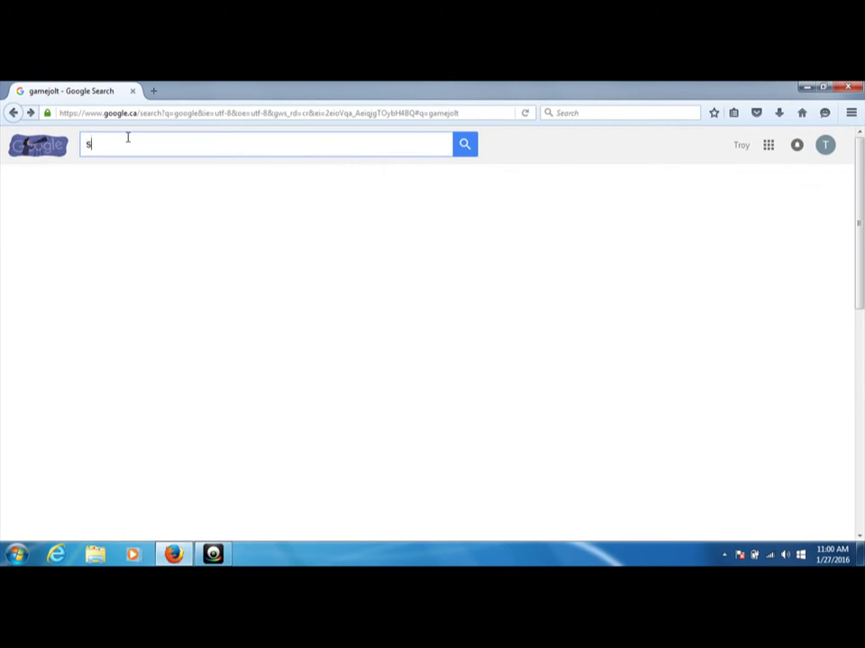
text(team)
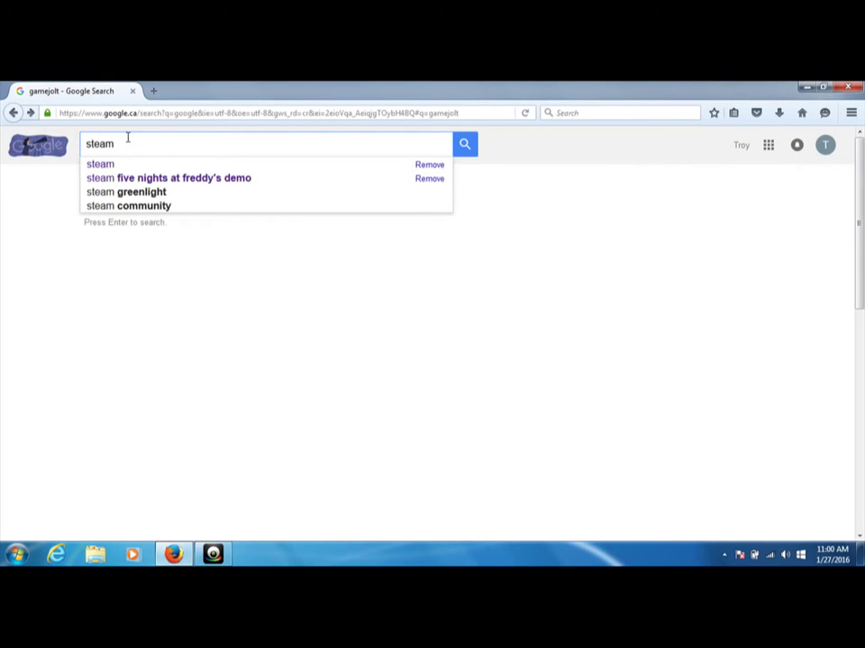
key(Return)
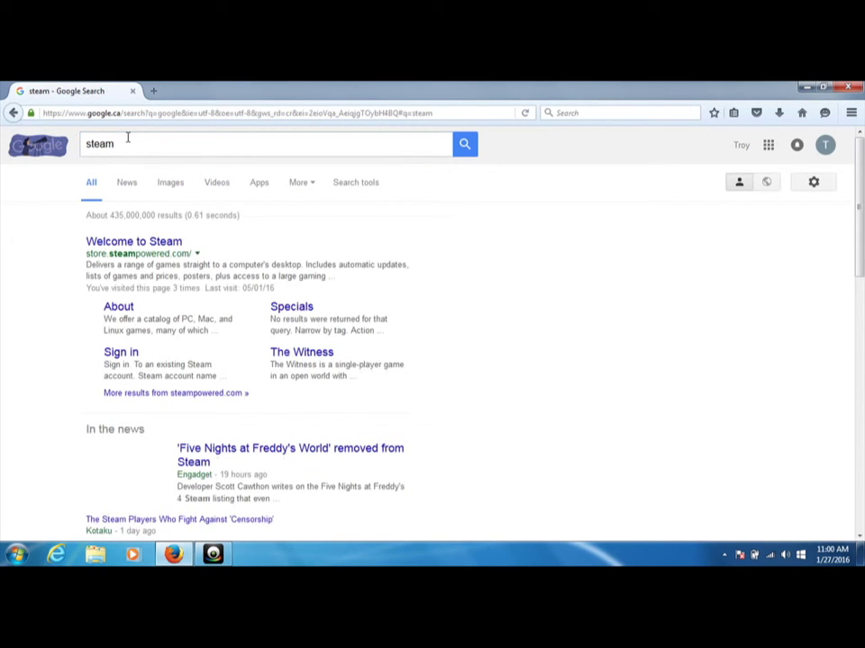
click(141, 243)
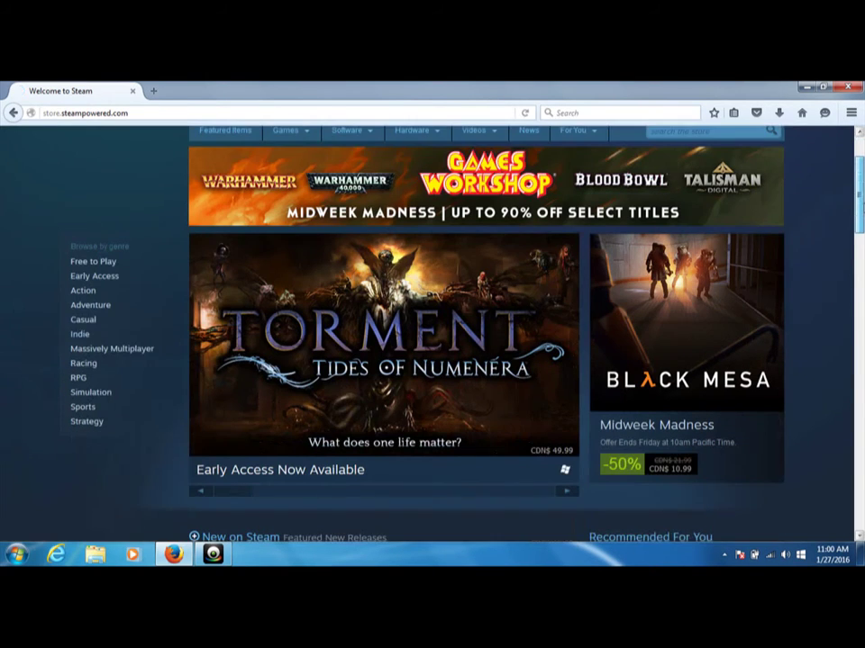
scroll(450, 360, down, 4)
scroll(450, 360, down, 3)
scroll(450, 361, up, 6)
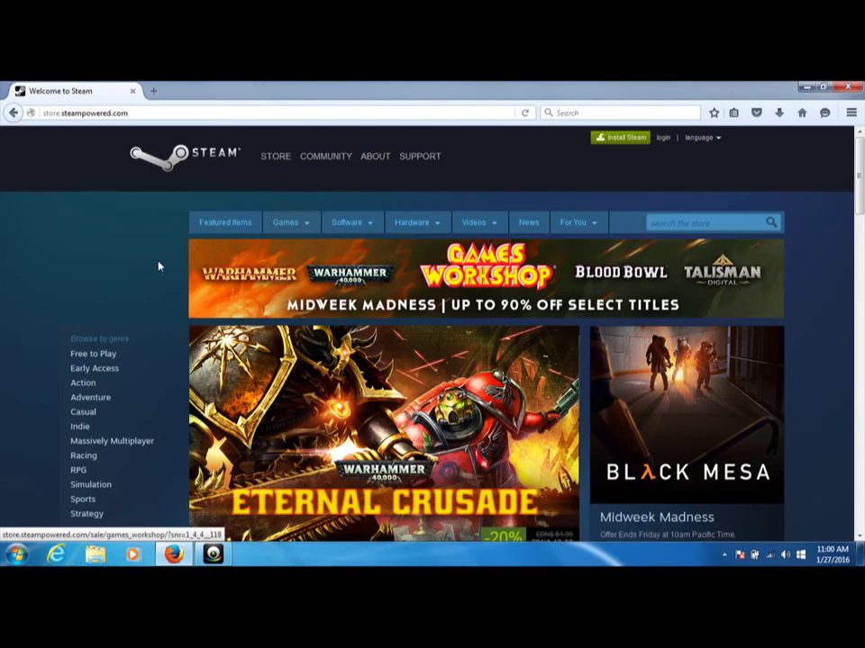
click(14, 113)
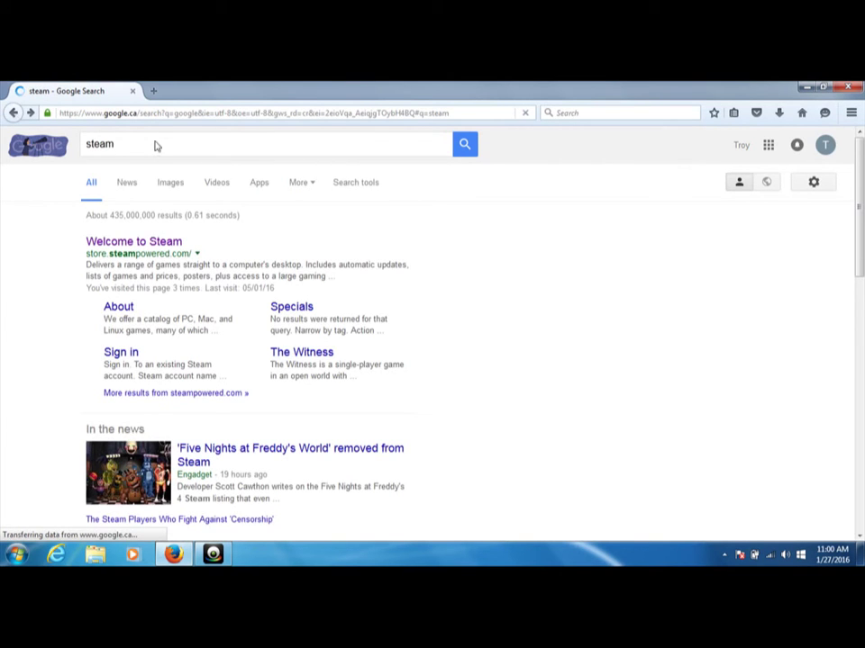
- Replace the 'steam' query with the 'playr.com' suggestion and search it
double_click(142, 150)
key(BackSpace)
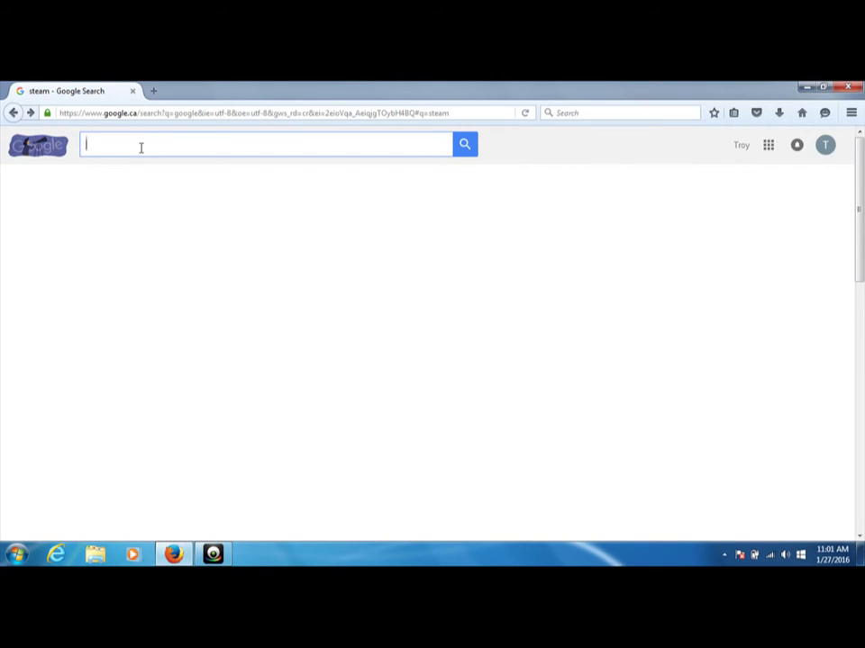
text(p)
text(la)
key(Down)
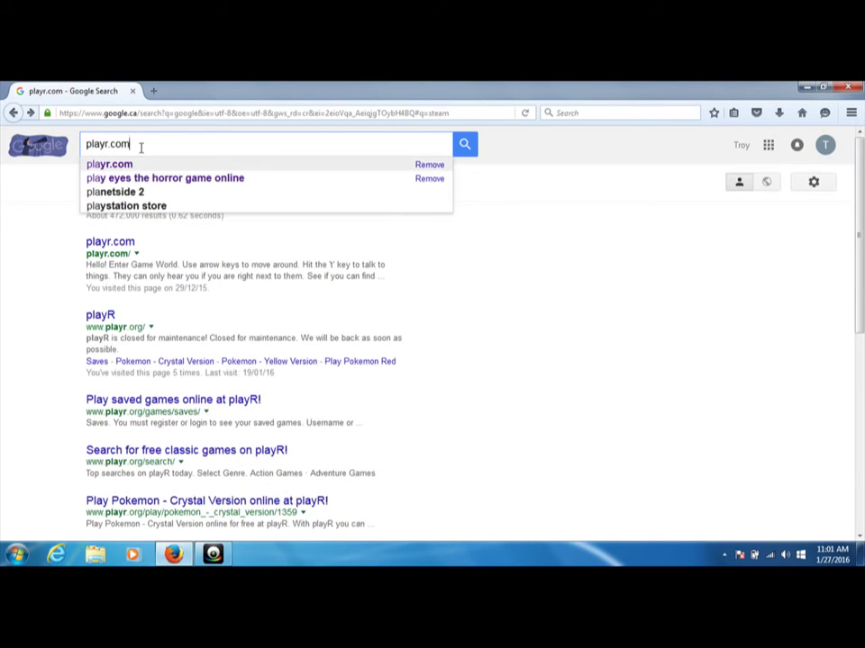
key(Return)
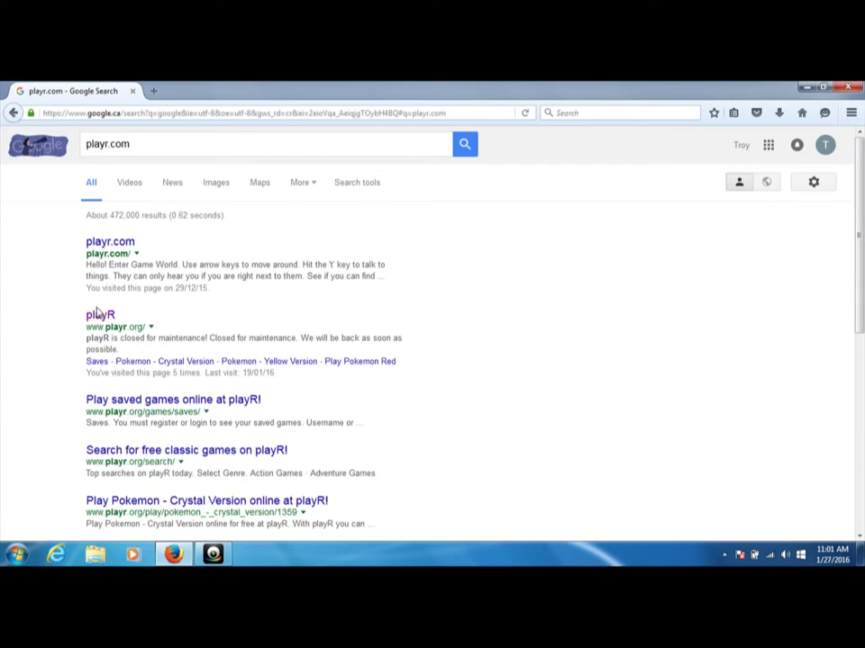
- Open the playR result at playr.org/games, then bring up the screen capture window
click(100, 316)
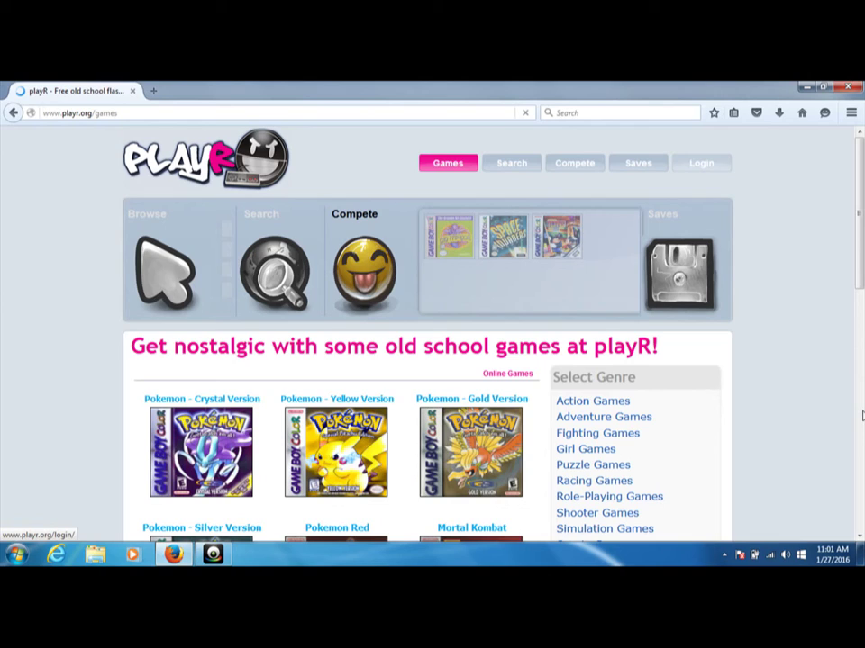
click(214, 553)
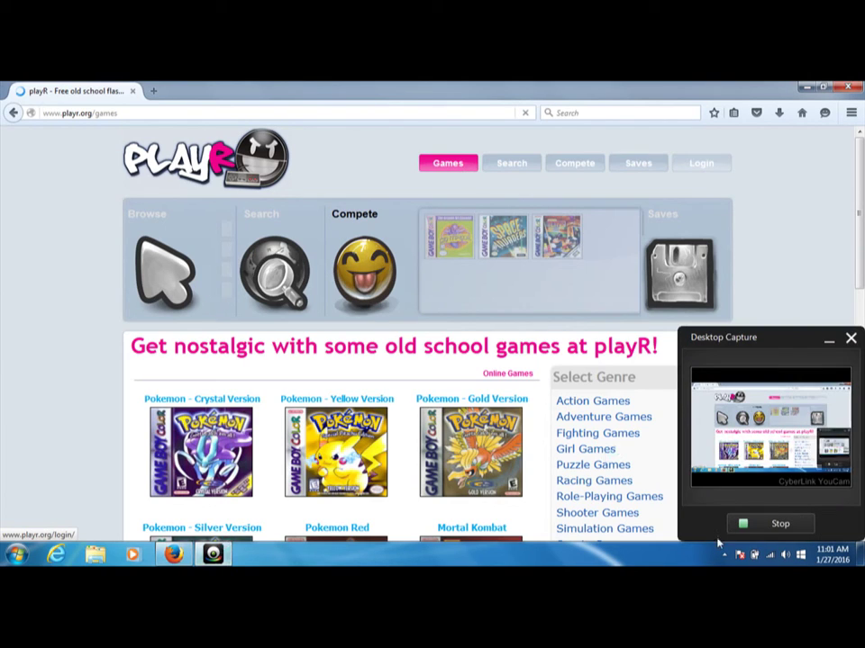